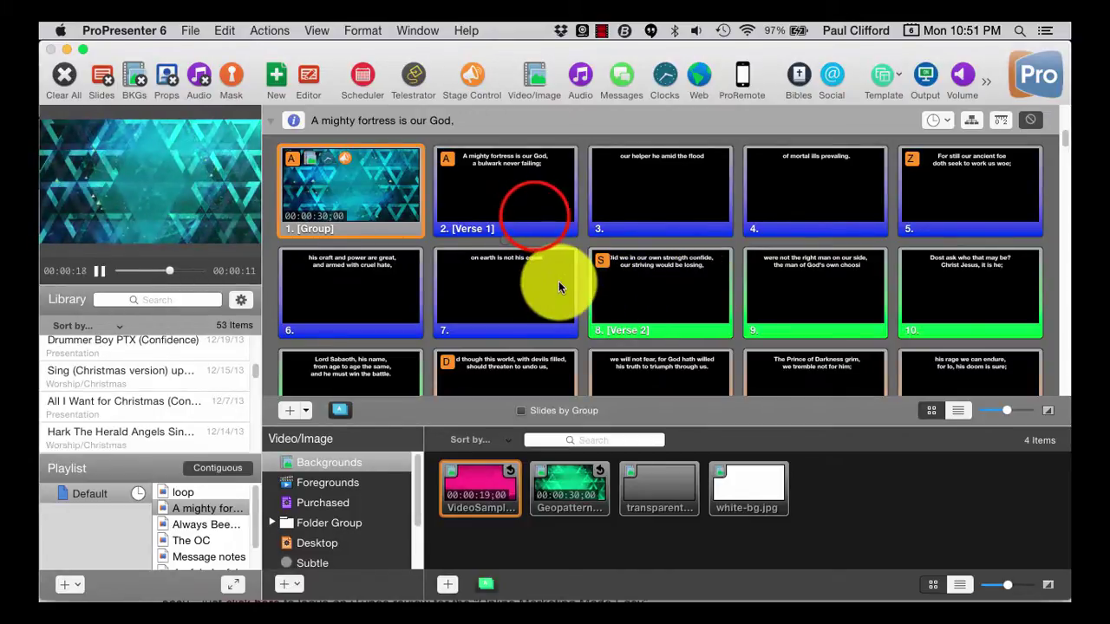
# Send the Verse 1 slide live and check both the stage display and main output previews.
pyautogui.click(527, 211)
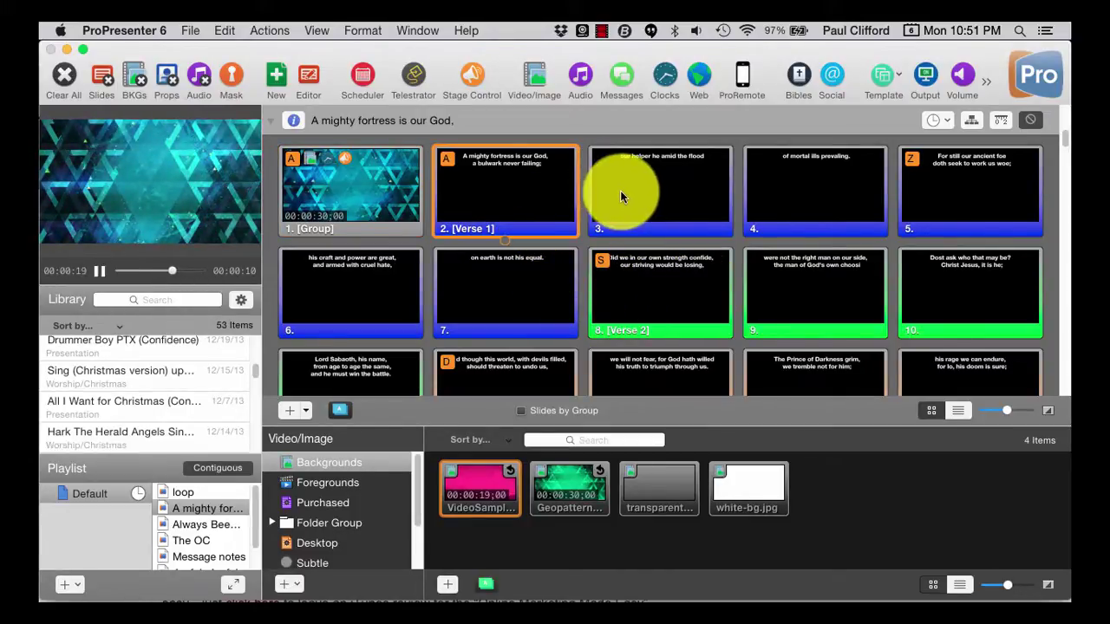
pyautogui.click(153, 130)
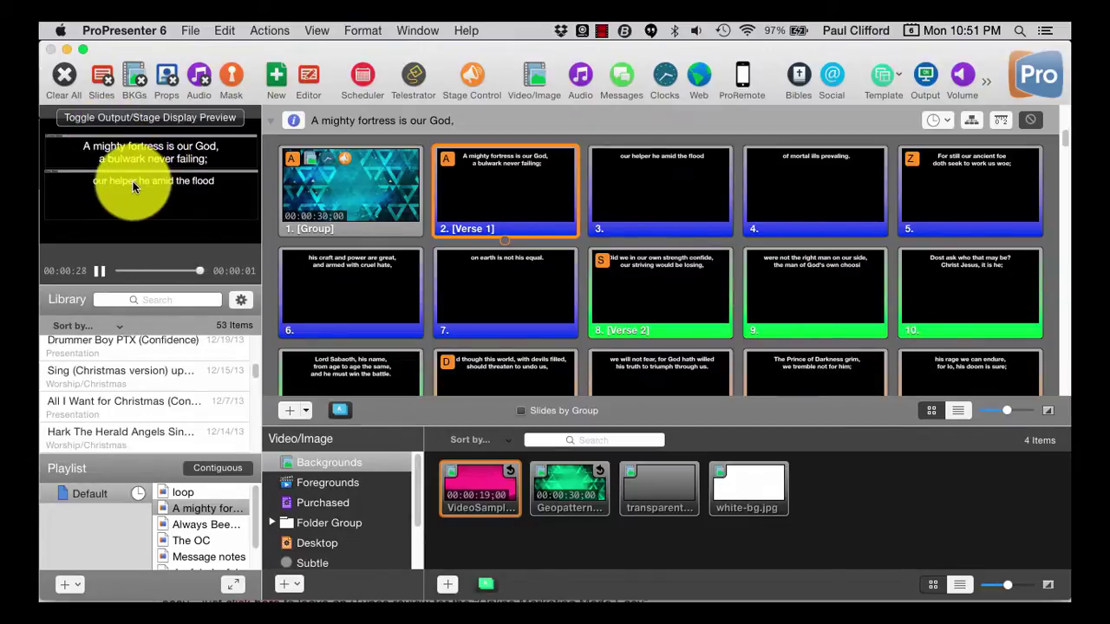
pyautogui.click(163, 119)
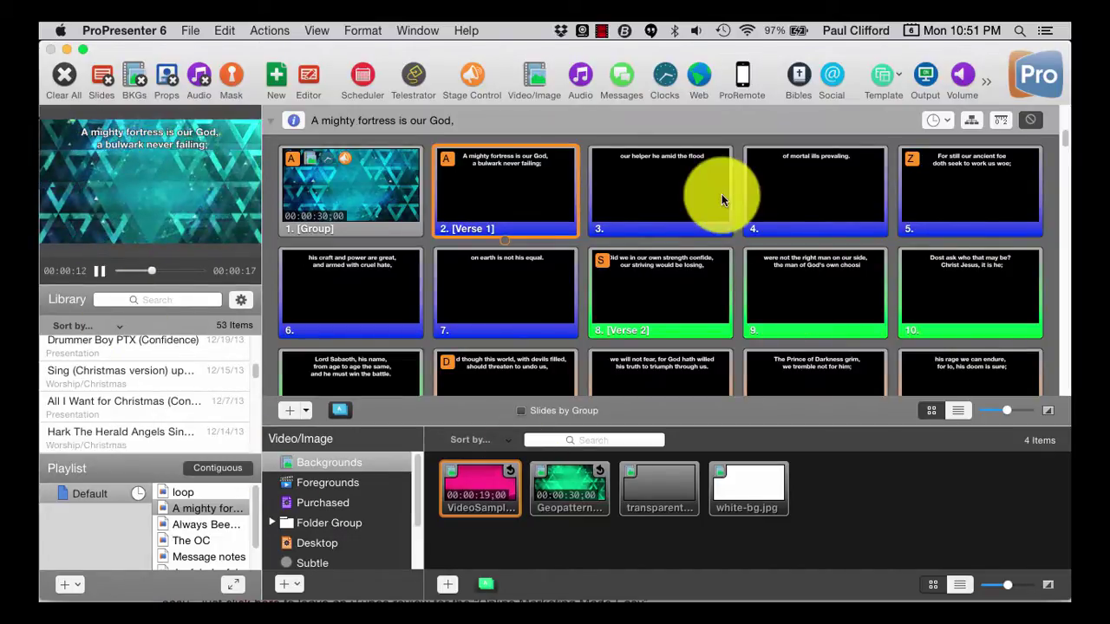
pyautogui.click(163, 125)
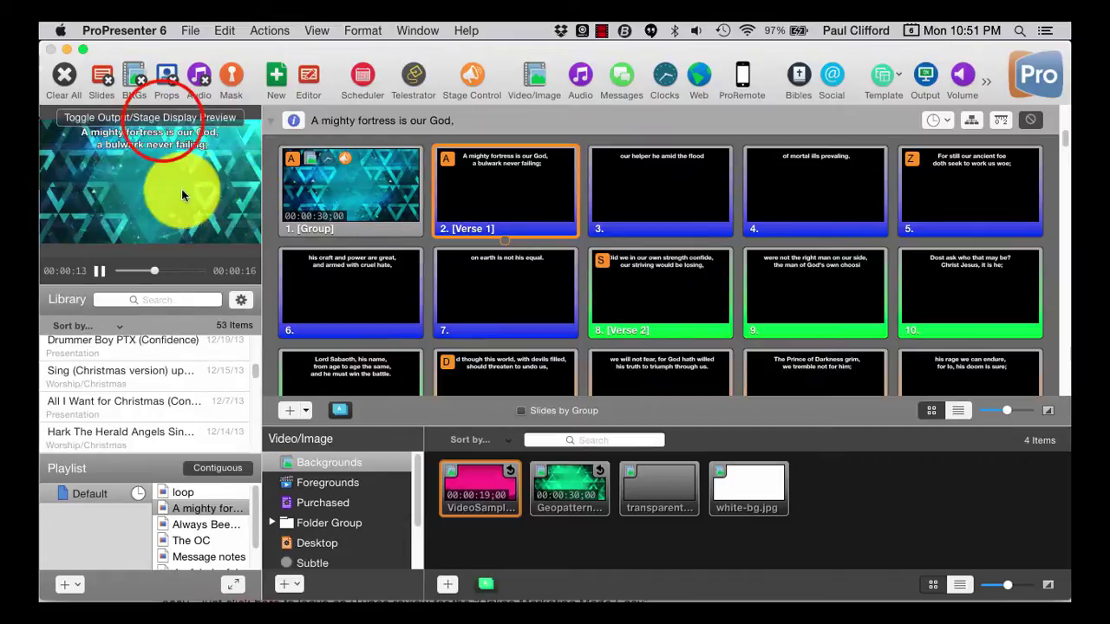
pyautogui.click(162, 115)
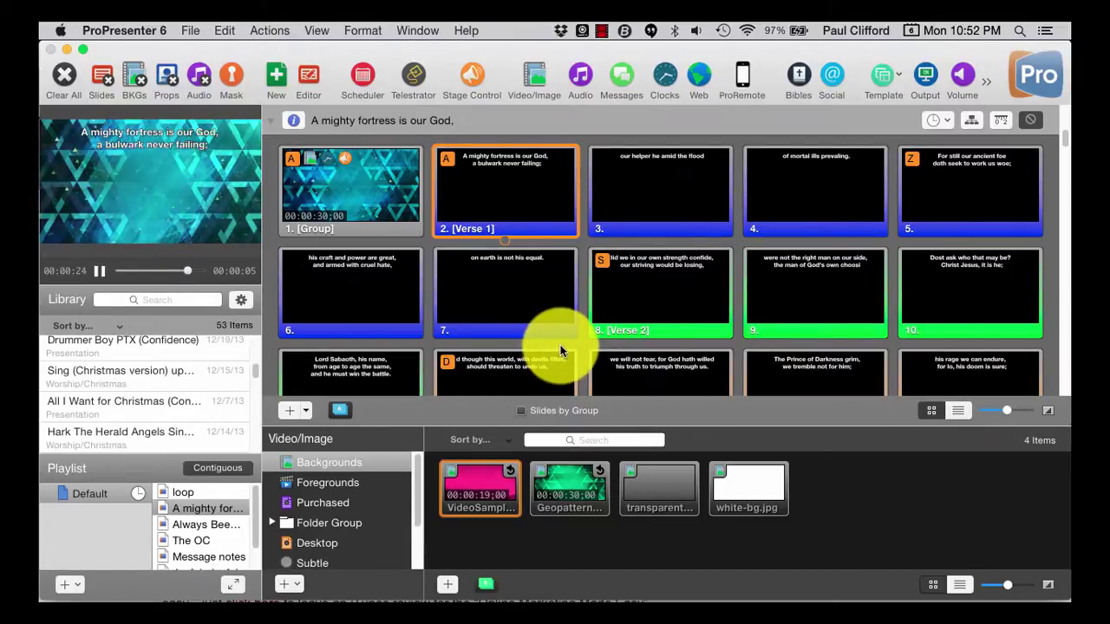
# Look through the Window menu, then bring up the Help menu with its search field and user manual.
pyautogui.click(411, 32)
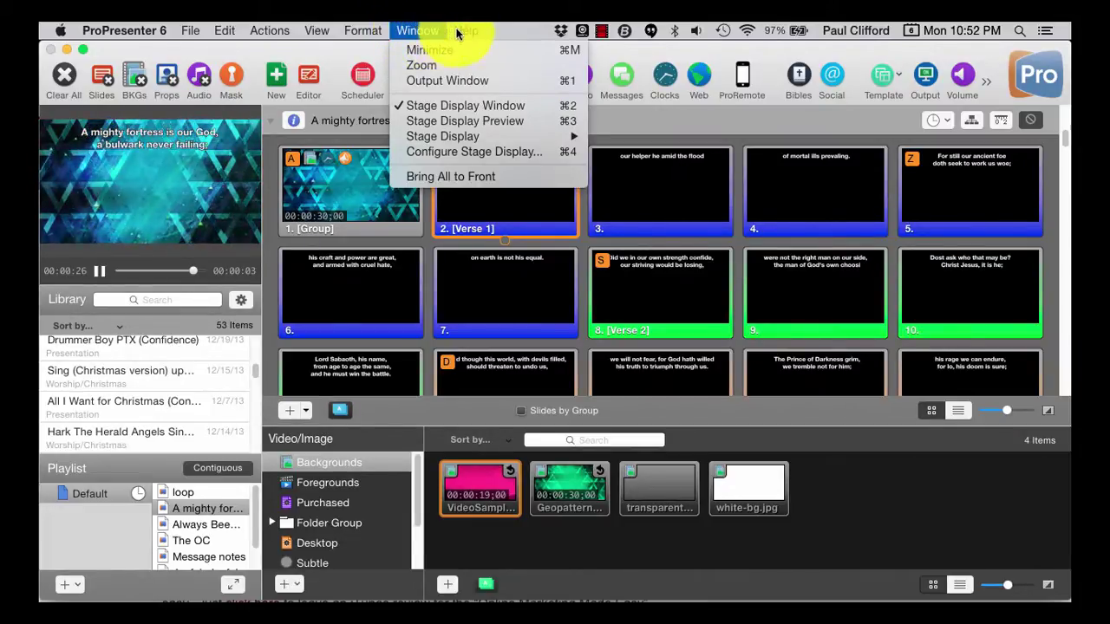
pyautogui.moveTo(468, 31)
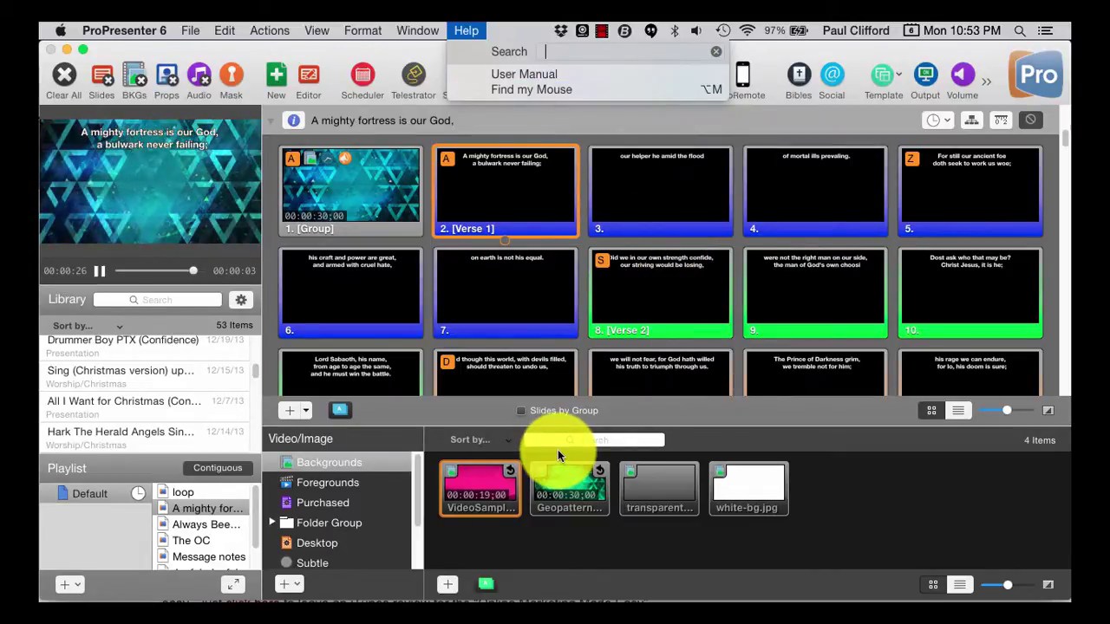
# Close the Help menu, add blank slide 10 after slide 9 in Message notes, and edit it.
pyautogui.click(693, 413)
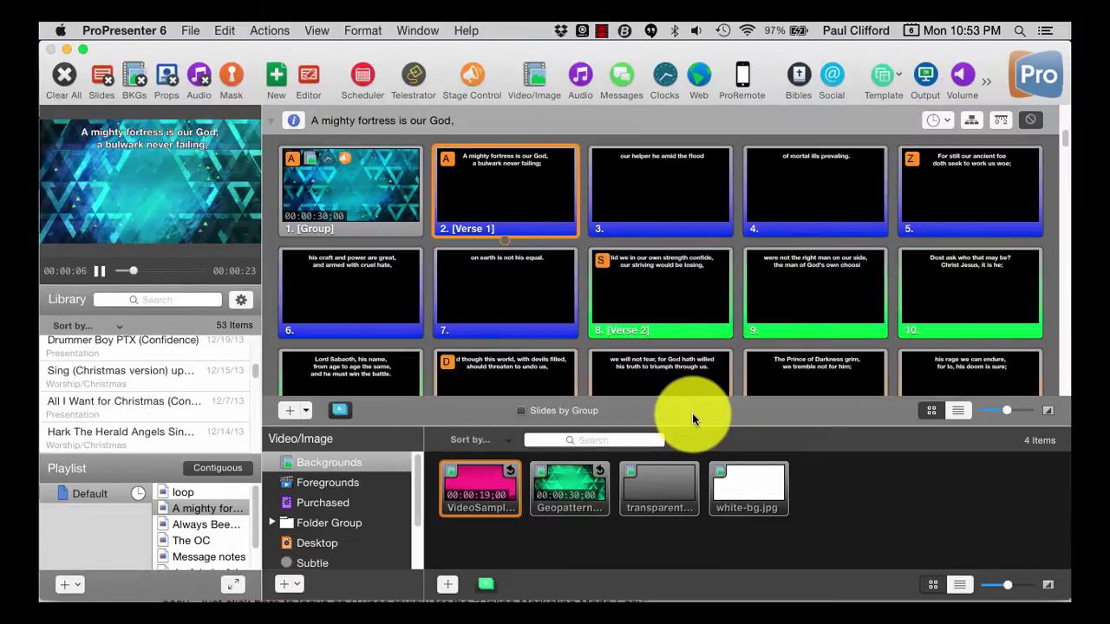
pyautogui.click(208, 527)
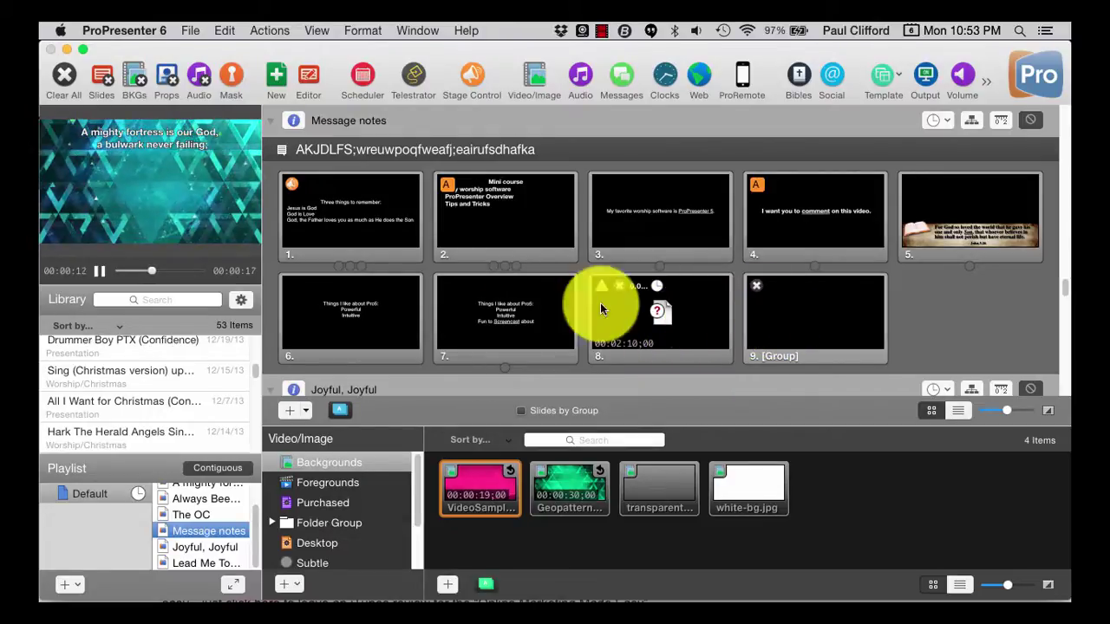
pyautogui.click(287, 412)
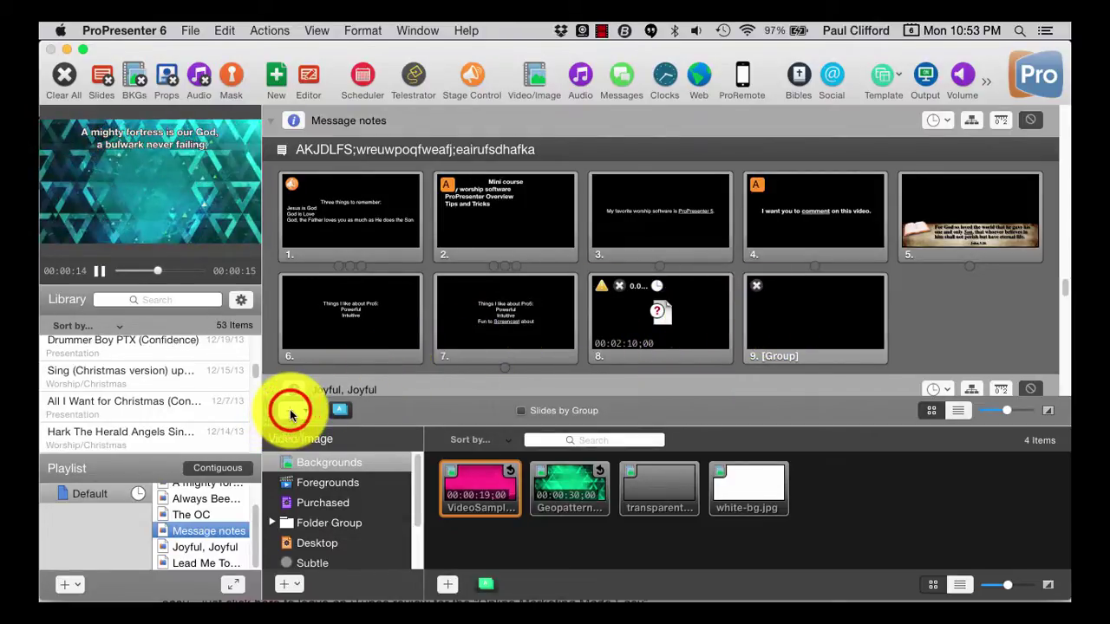
pyautogui.click(287, 411)
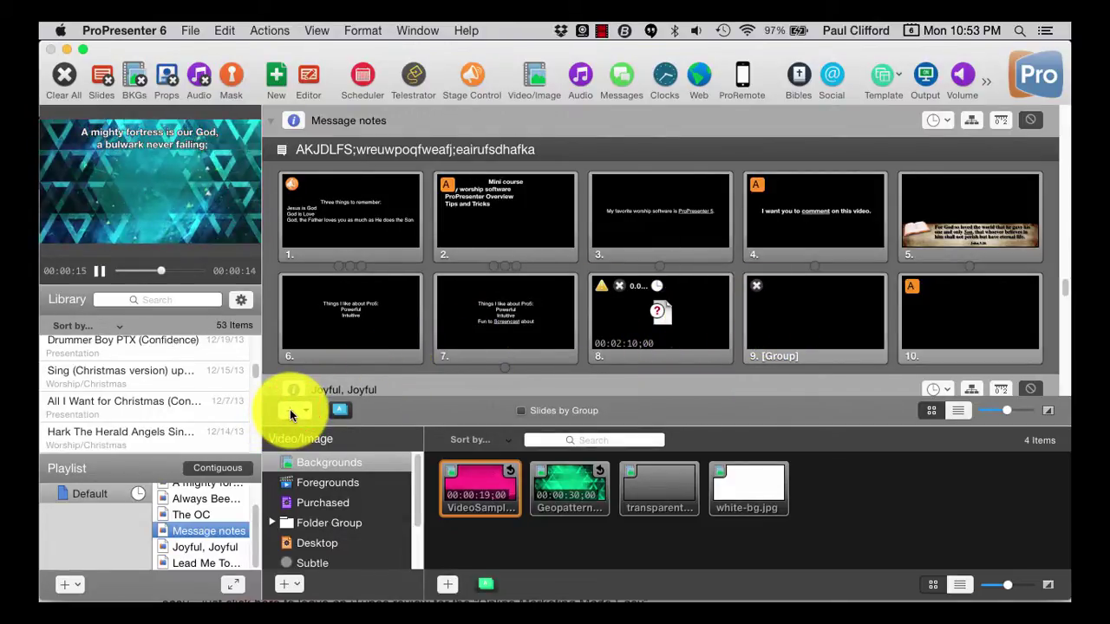
pyautogui.rightClick(938, 333)
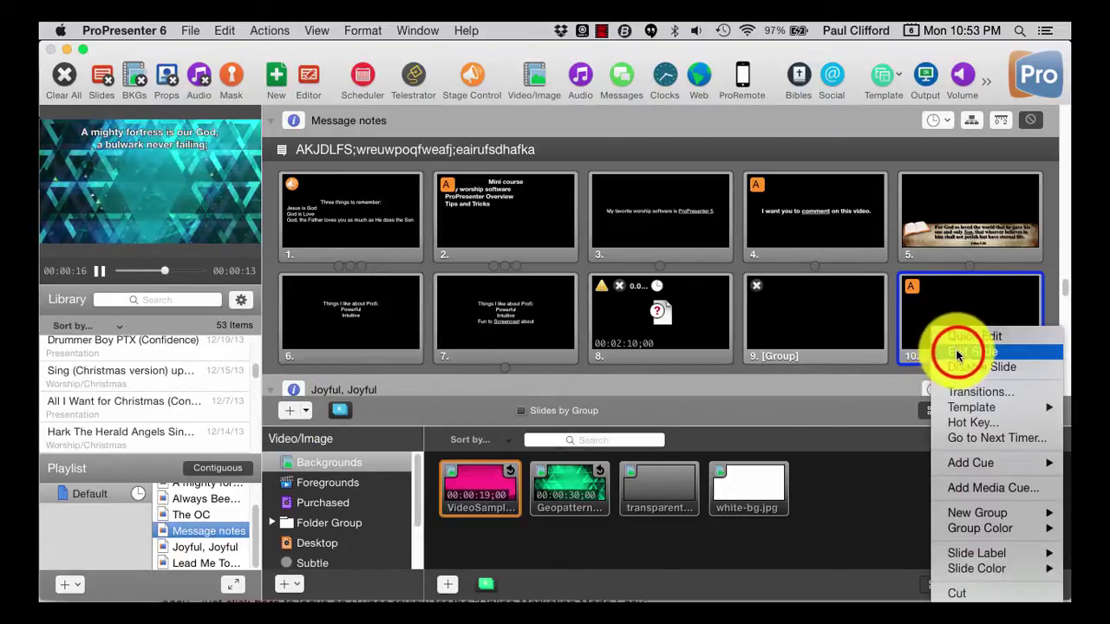
pyautogui.click(957, 351)
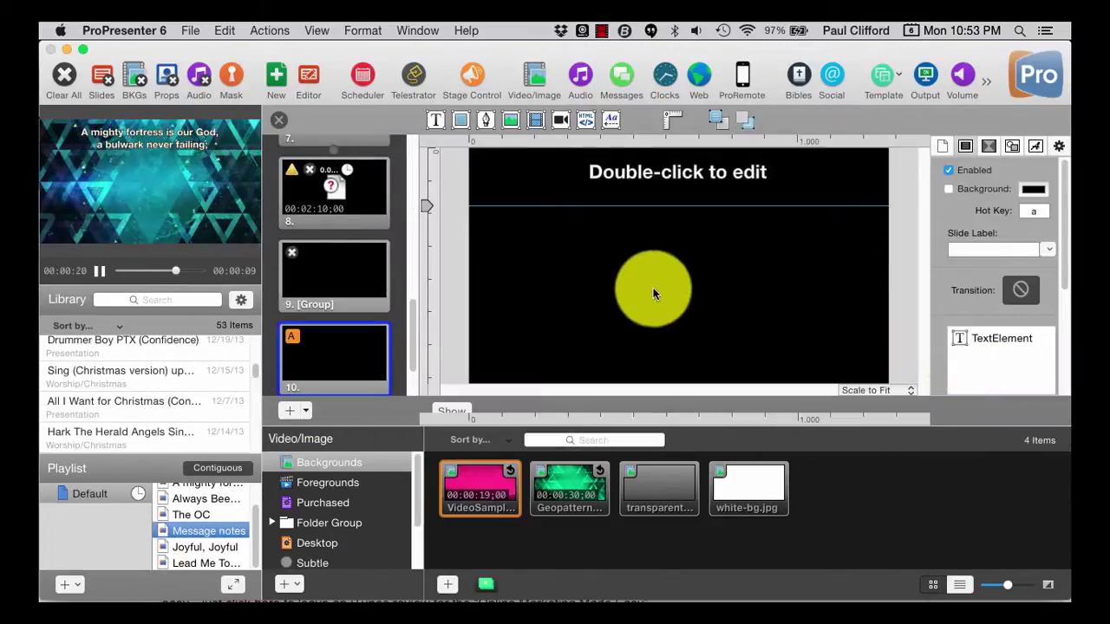
# Open the media file chooser and browse the images, briefly selecting white-bg.jpg.
pyautogui.click(509, 119)
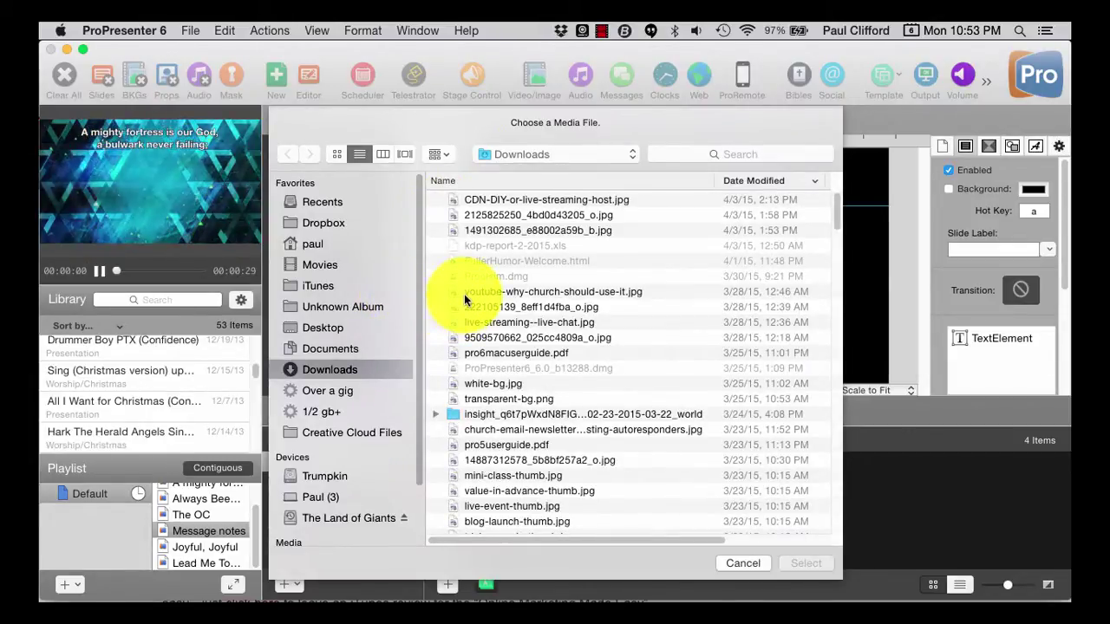
pyautogui.scroll(-1, 465, 299)
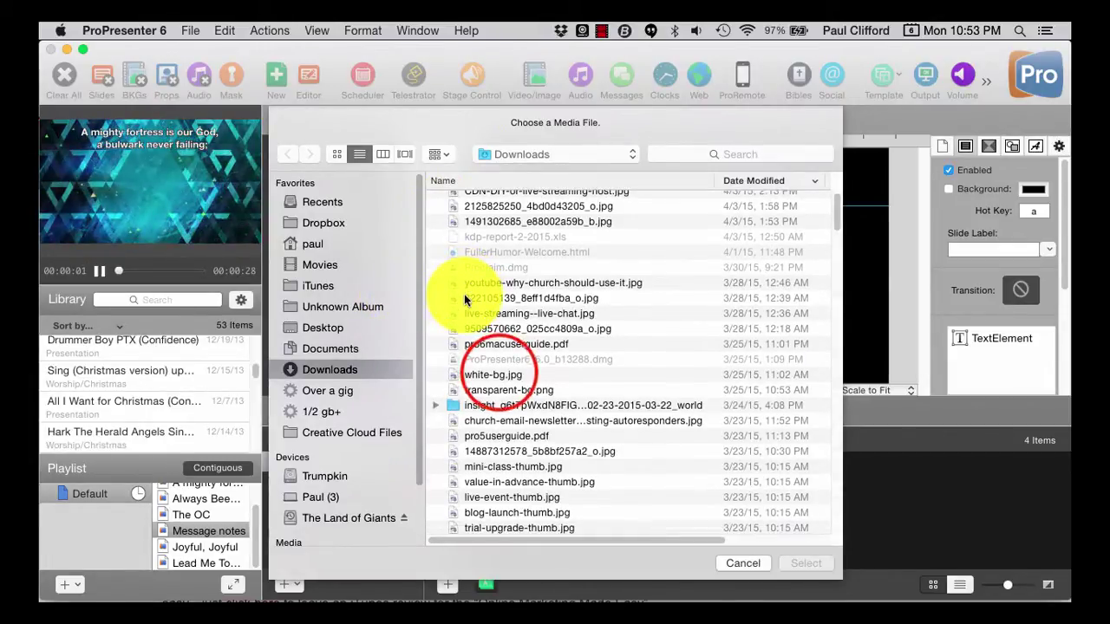
pyautogui.click(501, 372)
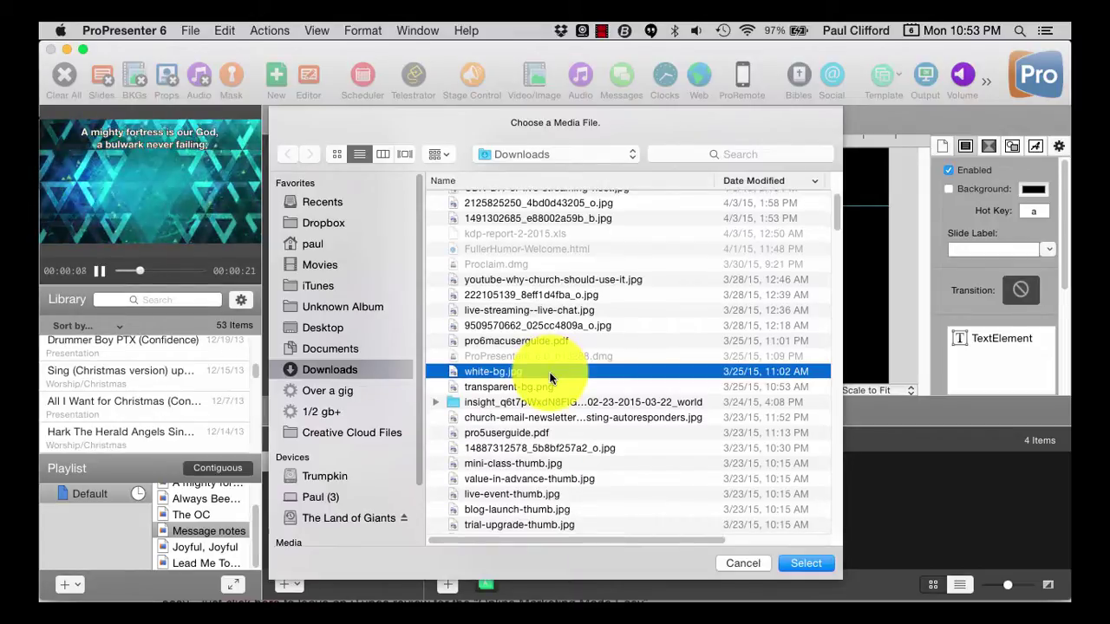
pyautogui.scroll(-1, 550, 377)
pyautogui.scroll(-6, 549, 377)
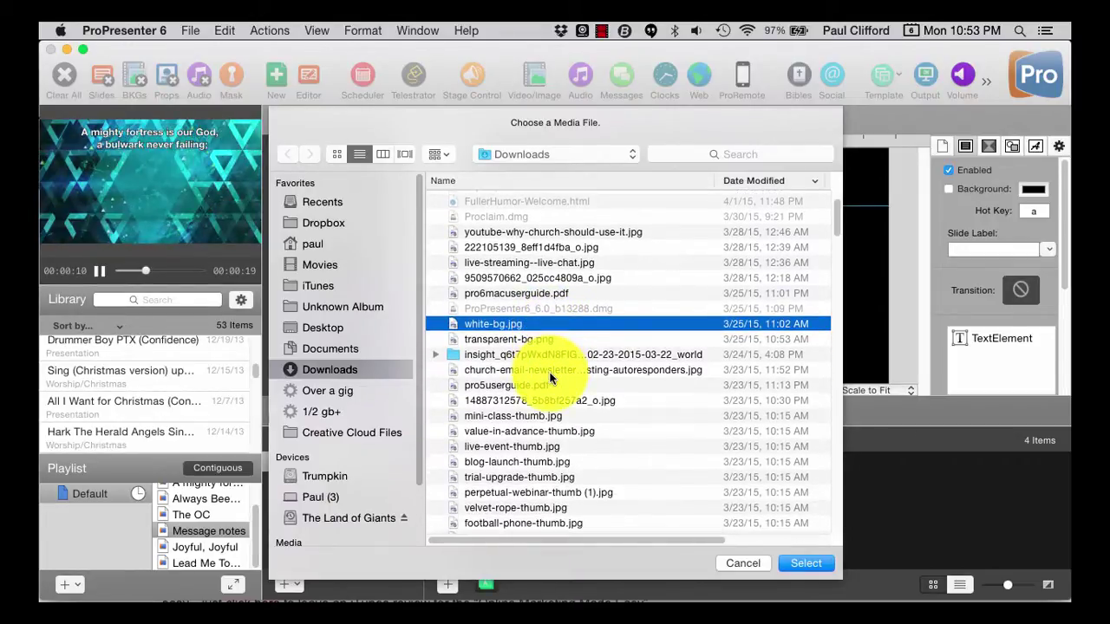
pyautogui.scroll(-5, 549, 377)
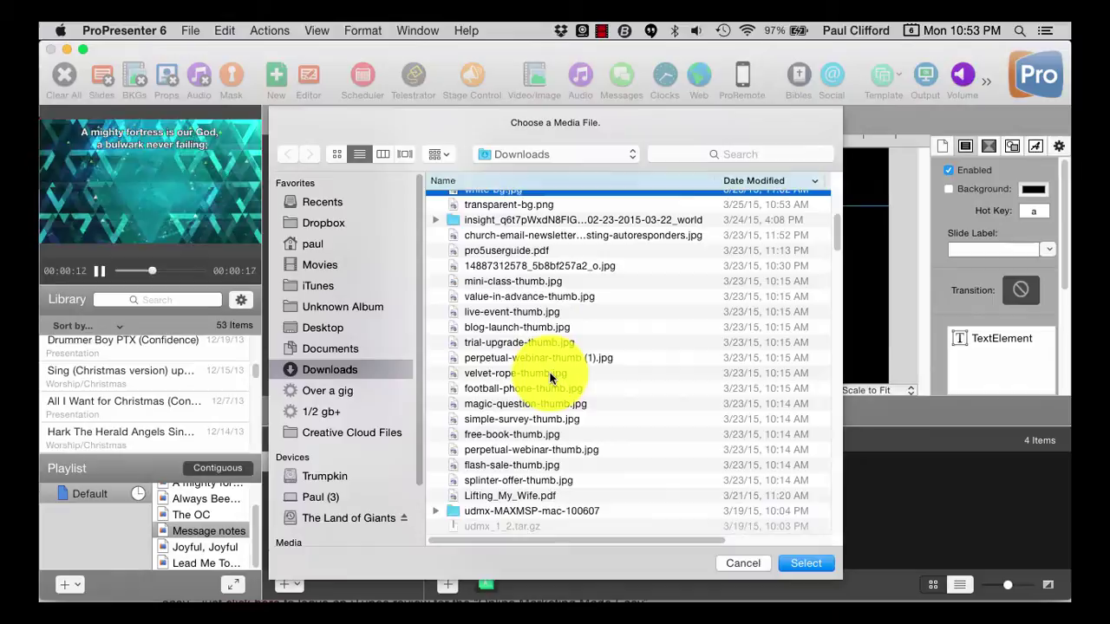
pyautogui.scroll(-3, 550, 377)
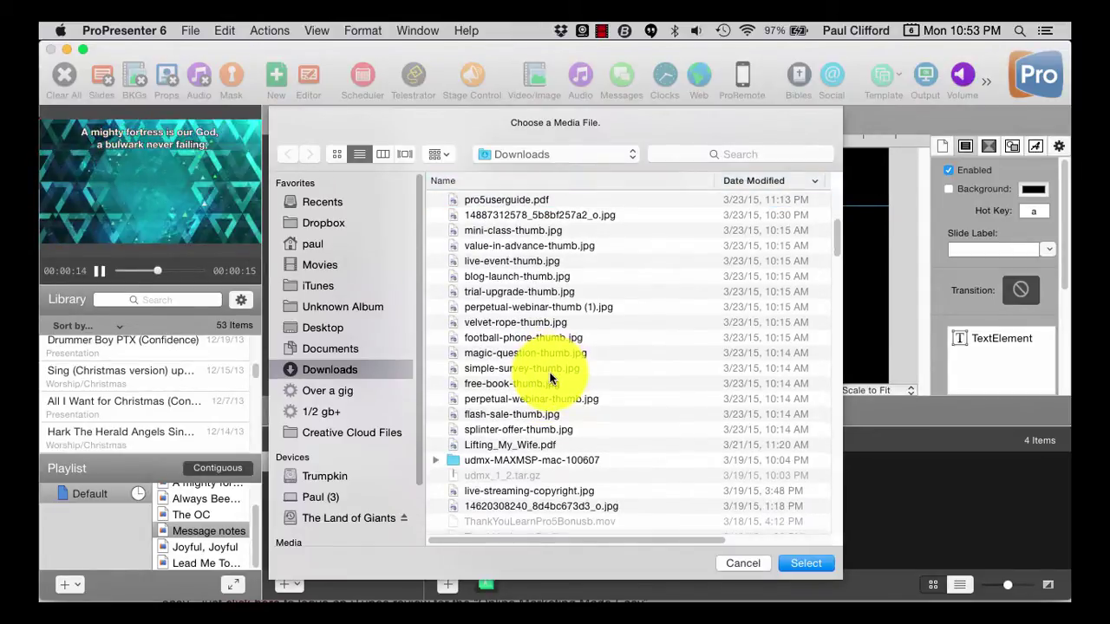
pyautogui.scroll(-3, 549, 377)
pyautogui.scroll(-4, 550, 377)
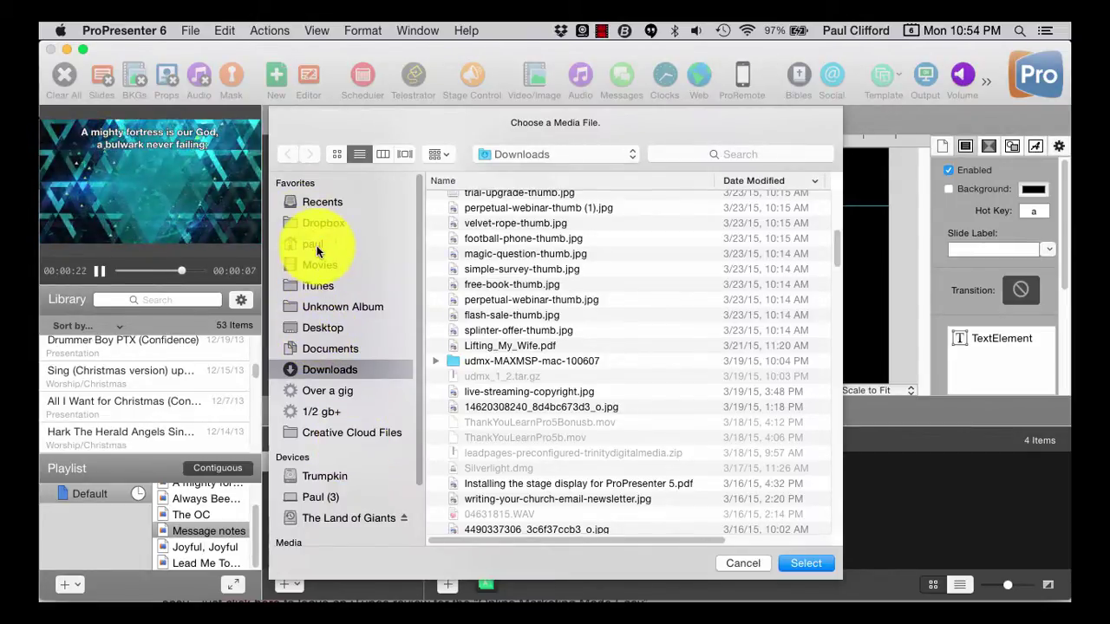
# Search the Documents folder for 'tdm' and add large tdm logo.png to slide 10.
pyautogui.click(327, 348)
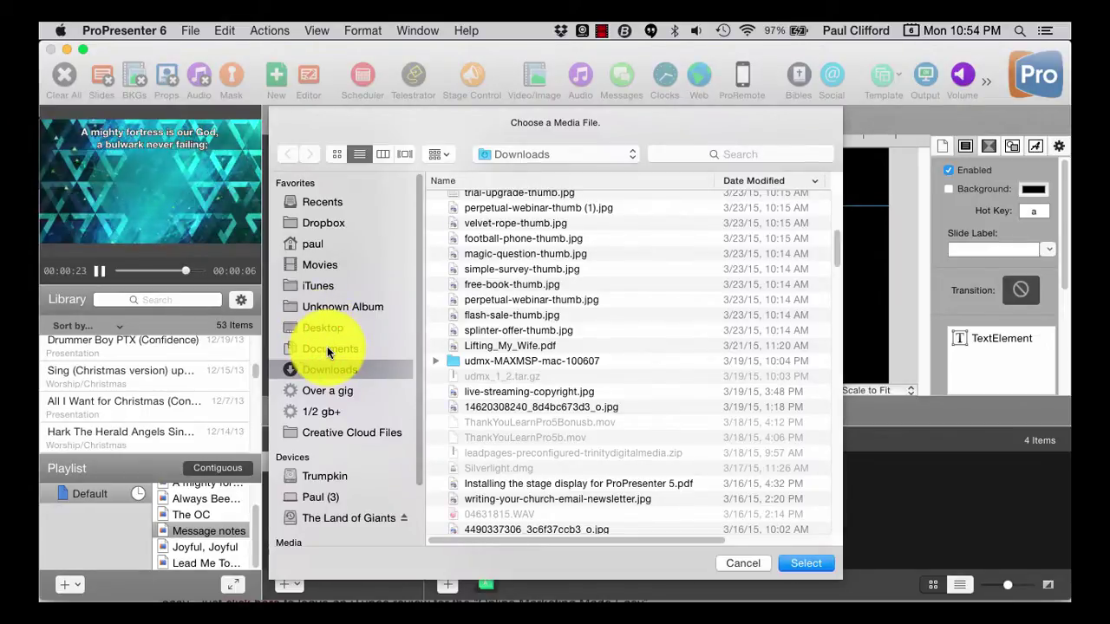
pyautogui.click(747, 149)
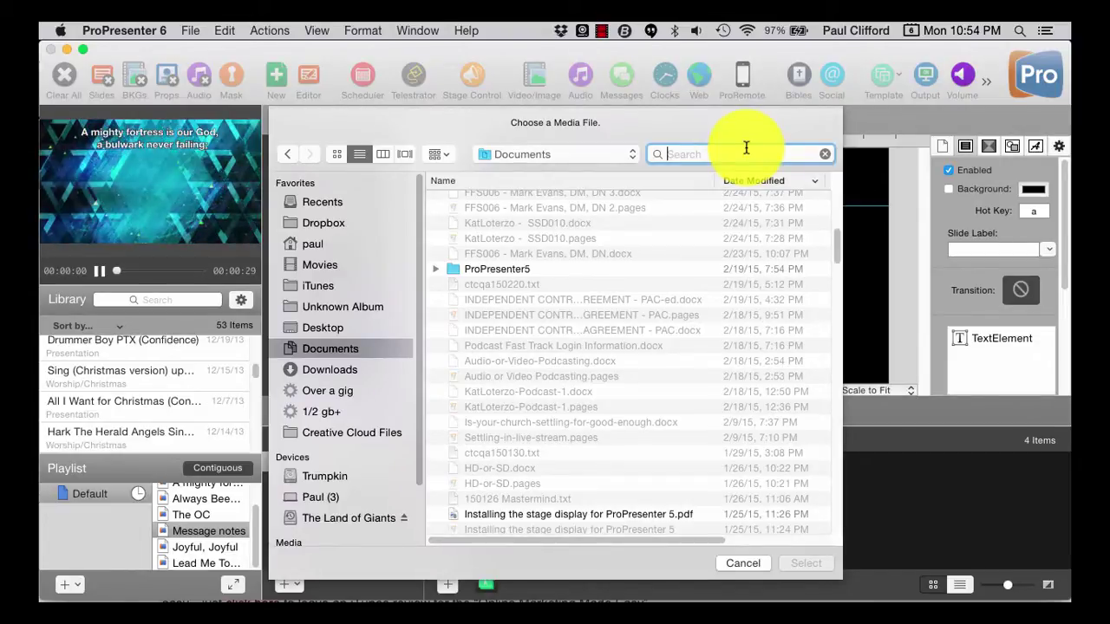
pyautogui.write('td')
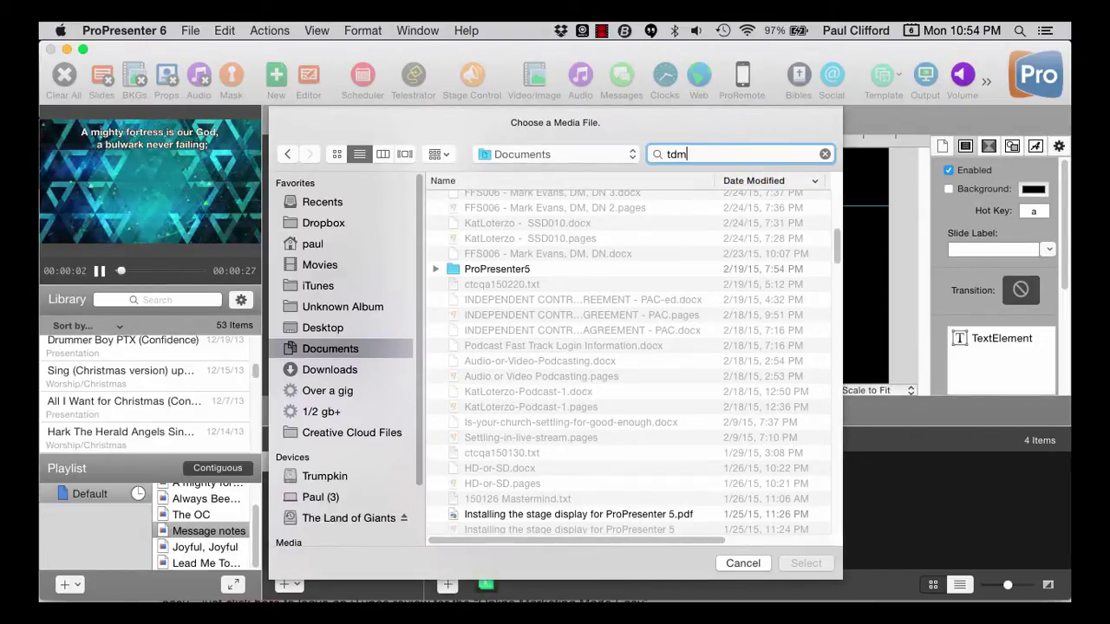
pyautogui.write('m')
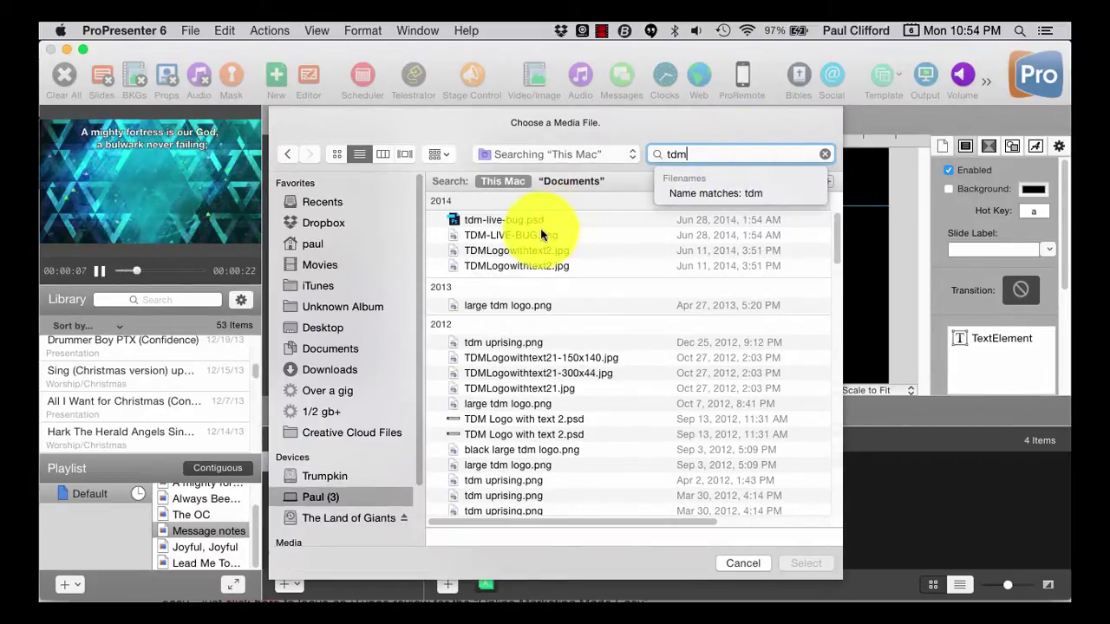
pyautogui.click(523, 305)
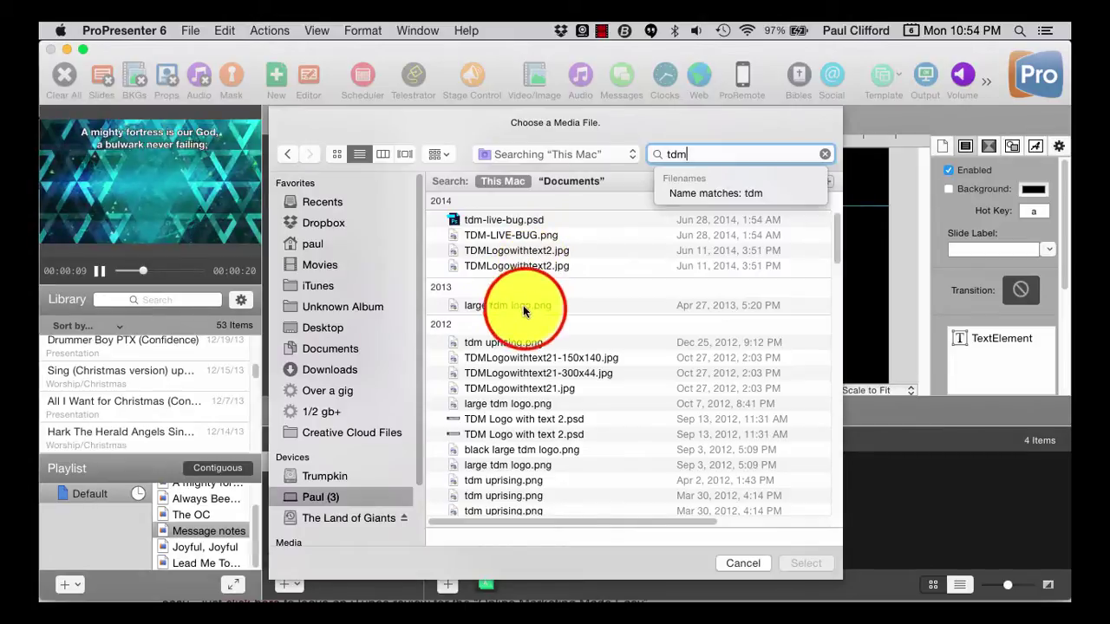
pyautogui.click(525, 305)
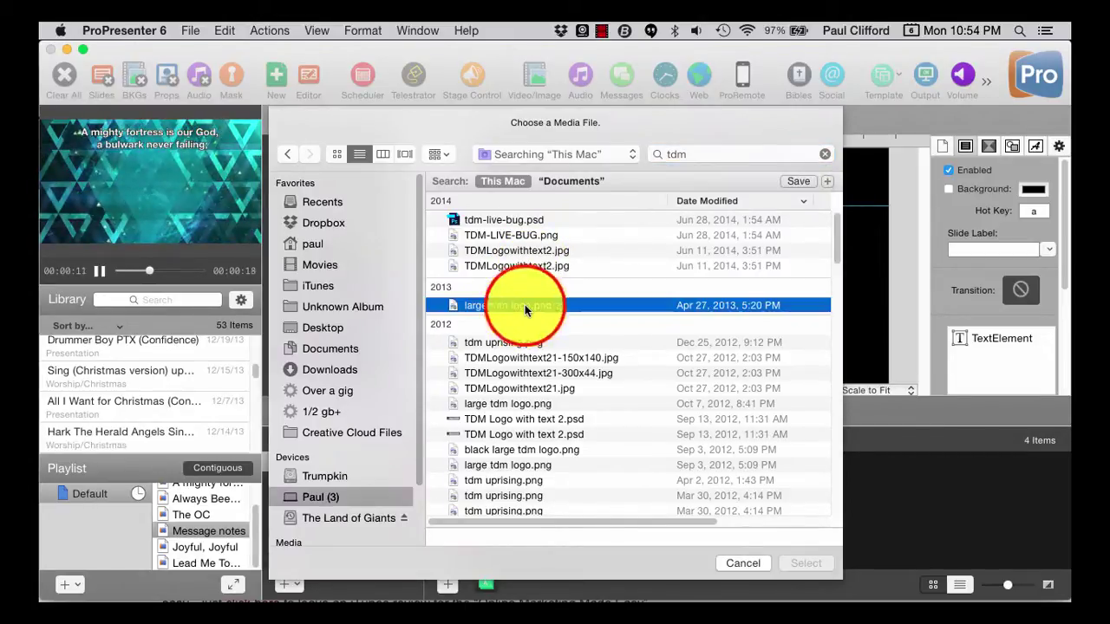
pyautogui.click(805, 565)
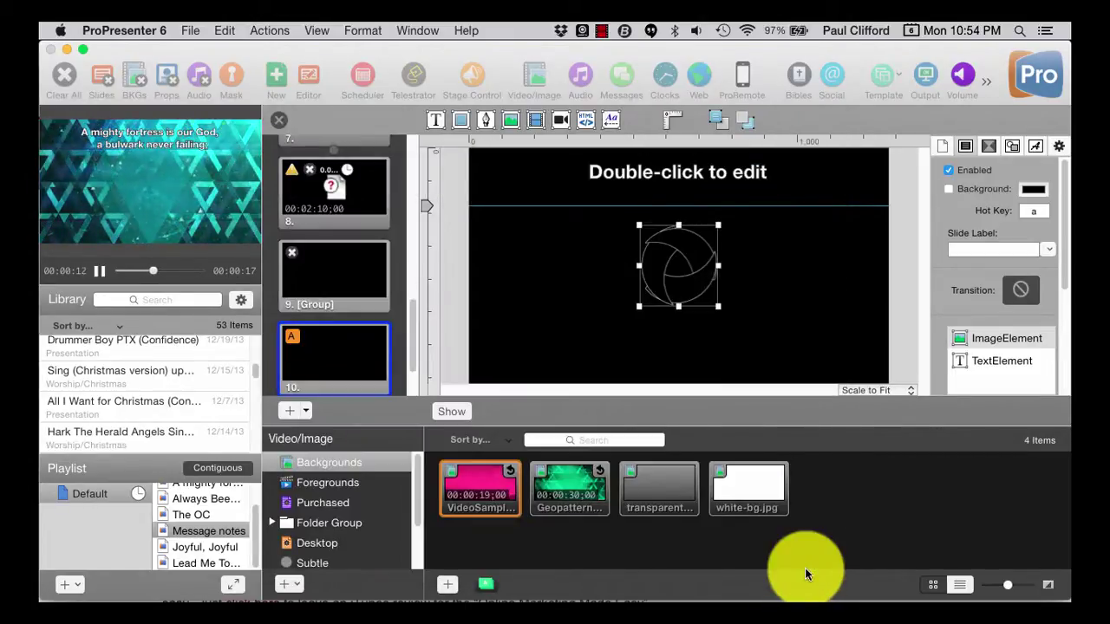
# Drag the new logo larger from its bottom-right corner and snap it to the centre guides.
pyautogui.click(674, 232)
pyautogui.moveTo(683, 260)
pyautogui.mouseDown()
pyautogui.moveTo(668, 162)
pyautogui.moveTo(705, 167)
pyautogui.moveTo(668, 176)
pyautogui.moveTo(691, 273)
pyautogui.mouseUp()
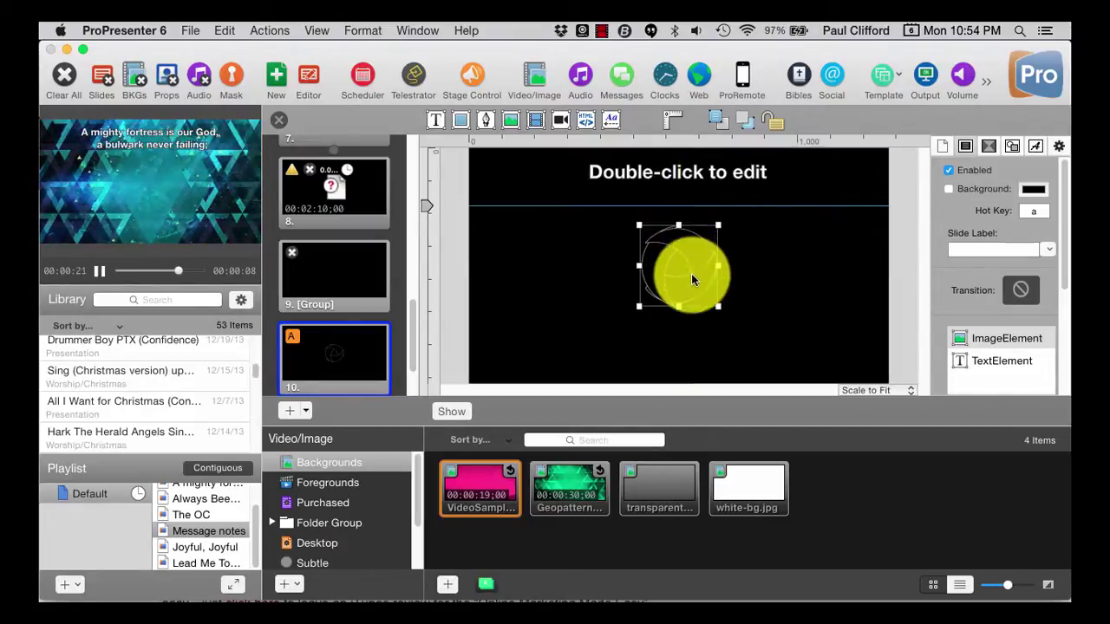
pyautogui.moveTo(722, 309); pyautogui.dragTo(808, 390)
pyautogui.moveTo(770, 314); pyautogui.dragTo(711, 279)
# Move the horizontal ruler guide higher up the slide.
pyautogui.click(425, 205)
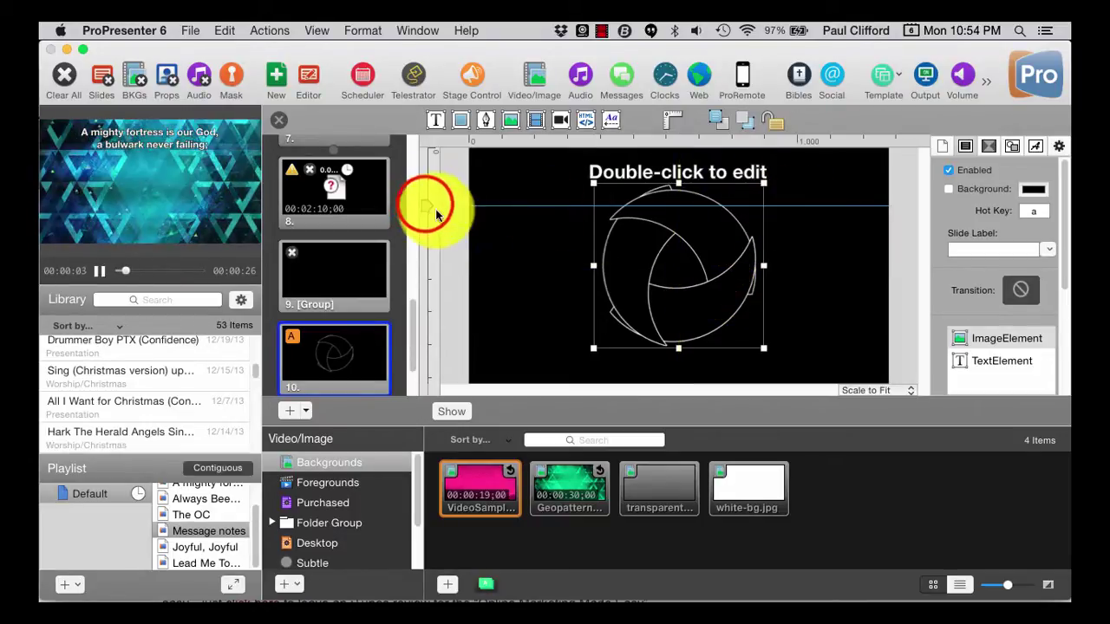
pyautogui.moveTo(425, 204); pyautogui.dragTo(429, 184)
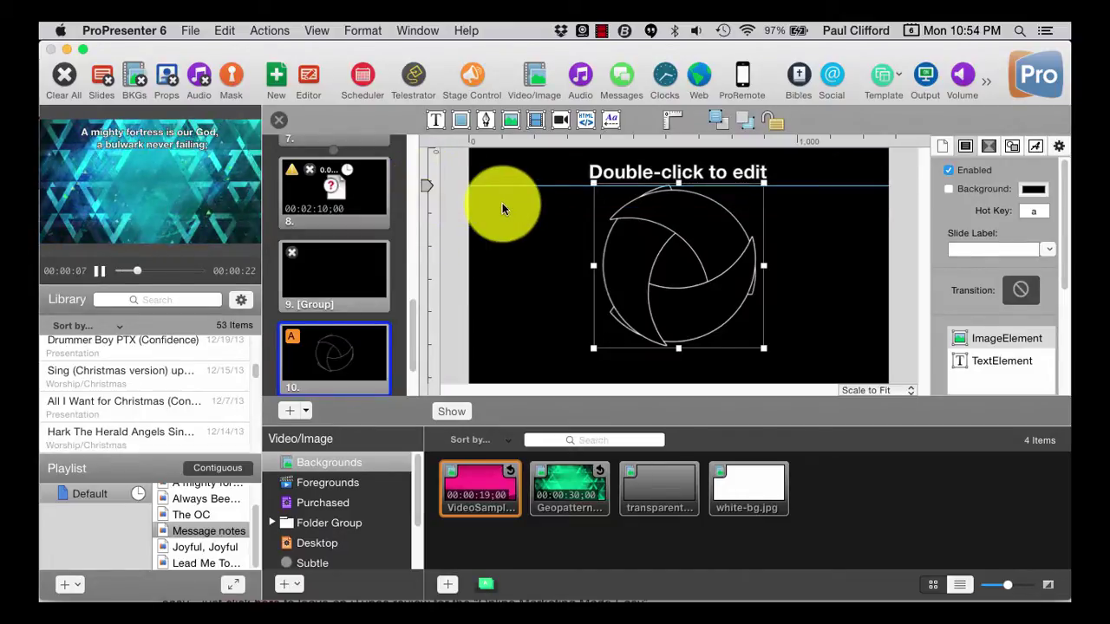
pyautogui.click(427, 136)
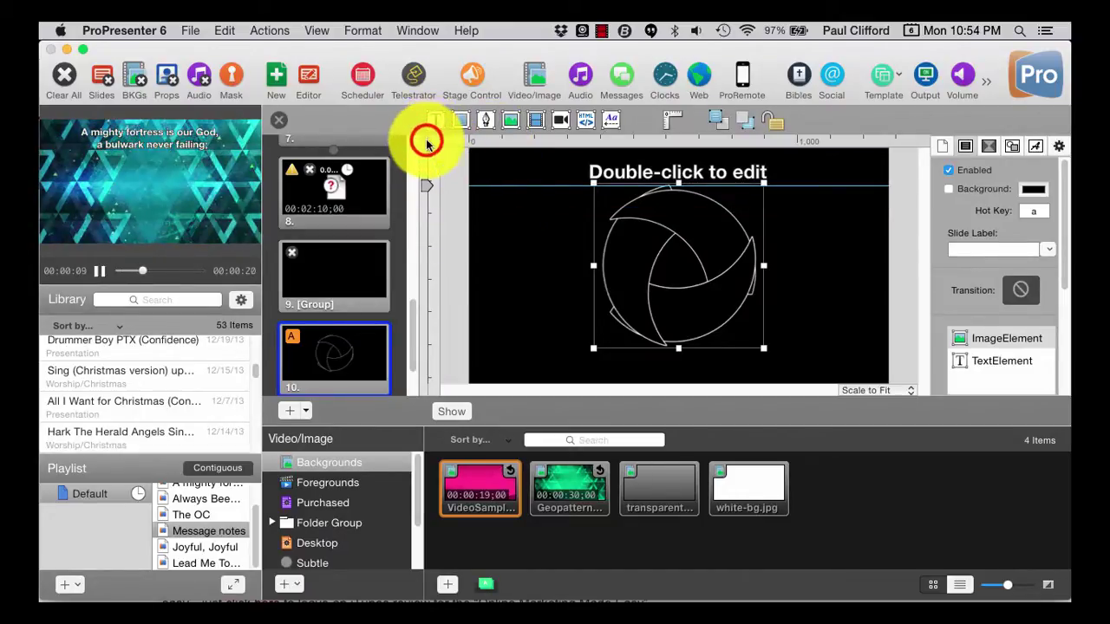
pyautogui.click(502, 141)
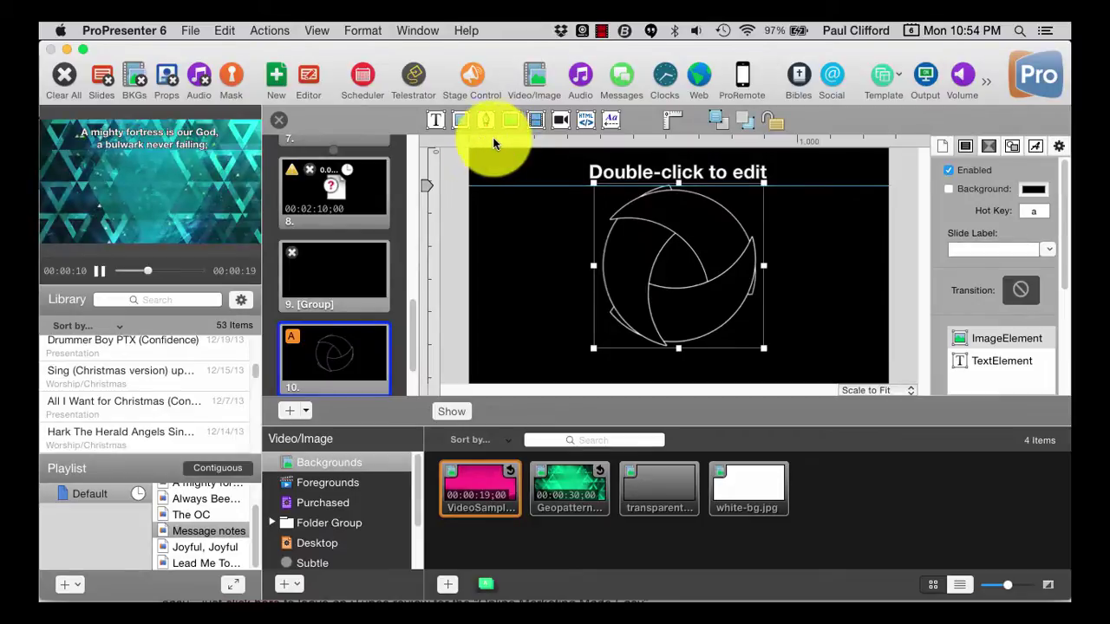
pyautogui.click(486, 138)
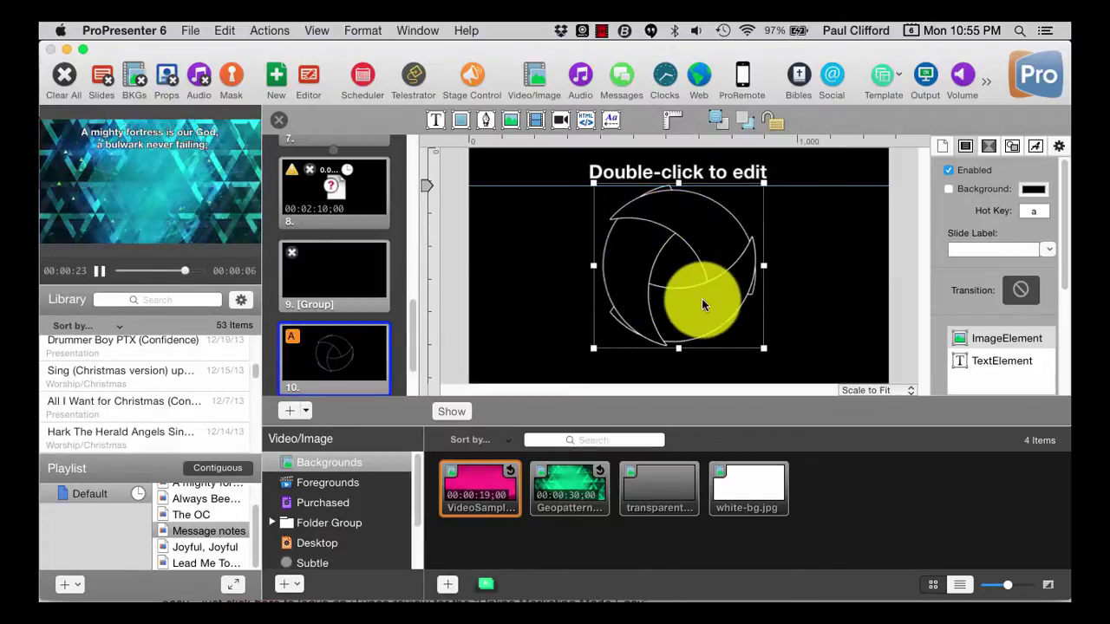
# Crop the logo by dragging its right edge and bottom-right corner handles inward.
pyautogui.click(592, 264)
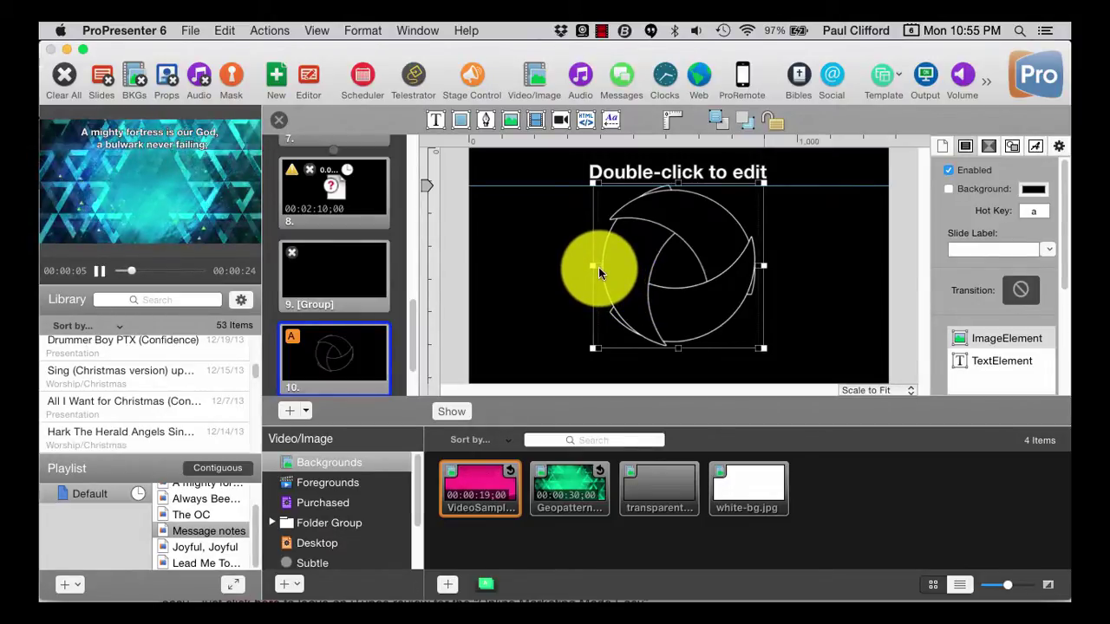
pyautogui.click(598, 267)
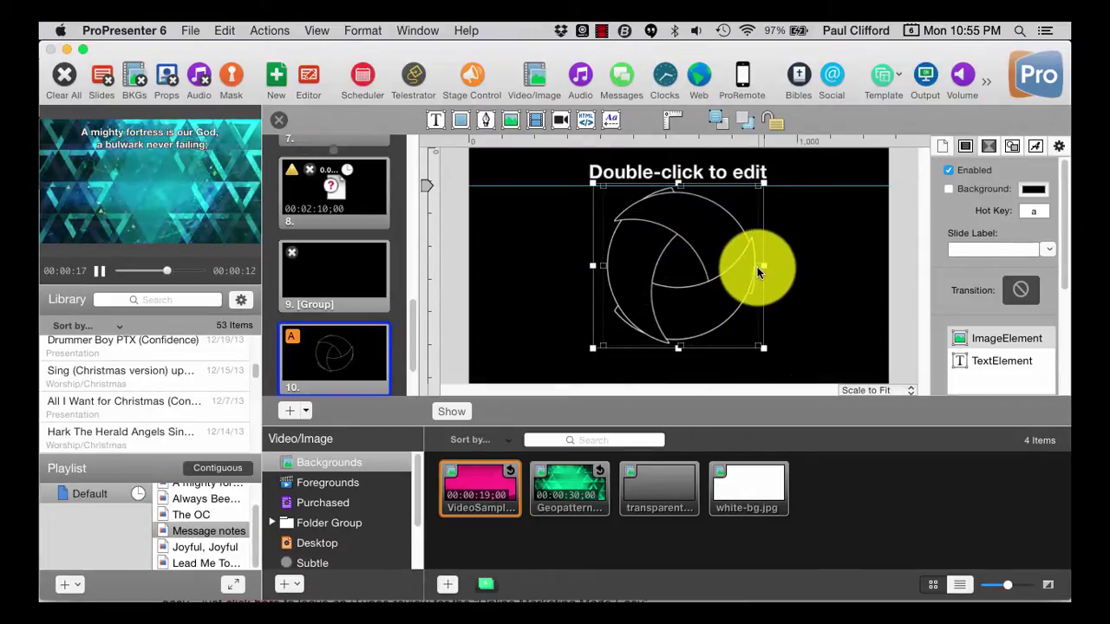
pyautogui.moveTo(757, 267)
pyautogui.mouseDown()
pyautogui.moveTo(779, 289)
pyautogui.moveTo(751, 316)
pyautogui.moveTo(690, 276)
pyautogui.moveTo(728, 247)
pyautogui.moveTo(768, 266)
pyautogui.moveTo(753, 267)
pyautogui.mouseUp()
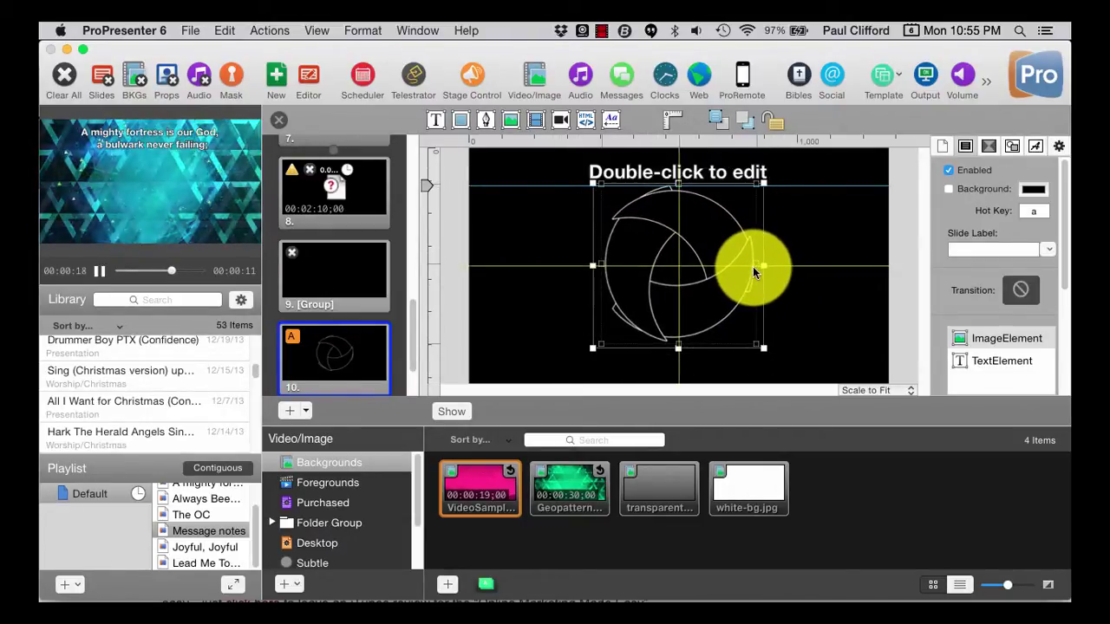
pyautogui.click(763, 347)
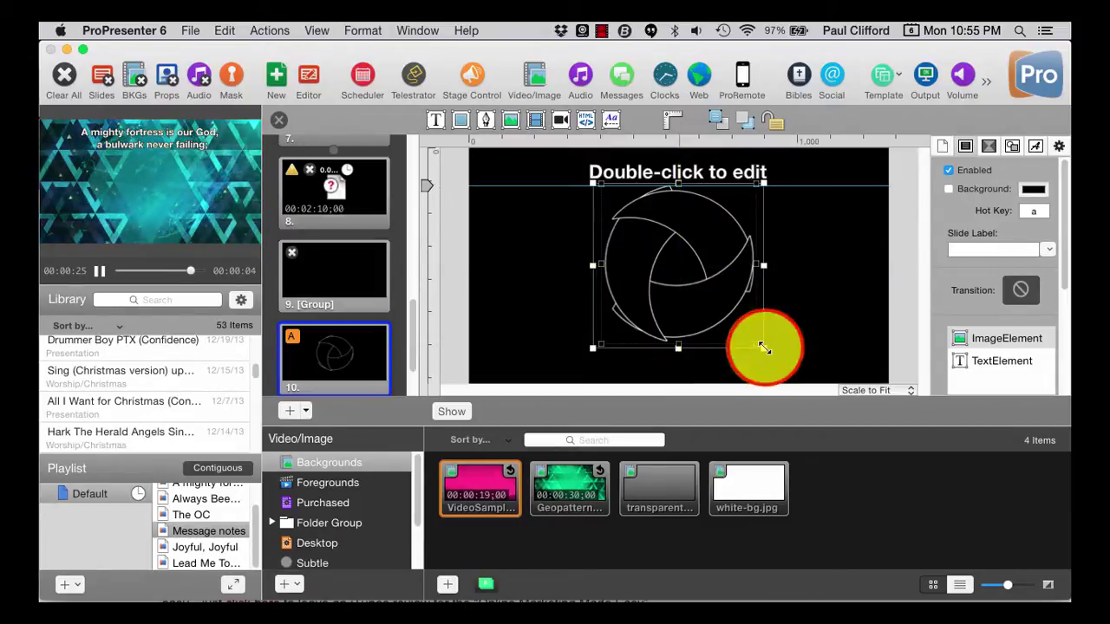
pyautogui.moveTo(755, 332)
pyautogui.mouseDown()
pyautogui.moveTo(713, 260)
pyautogui.moveTo(746, 302)
pyautogui.moveTo(734, 281)
pyautogui.moveTo(749, 289)
pyautogui.moveTo(706, 270)
pyautogui.moveTo(736, 277)
pyautogui.moveTo(664, 261)
pyautogui.moveTo(678, 241)
pyautogui.moveTo(659, 185)
pyautogui.moveTo(645, 180)
pyautogui.moveTo(654, 189)
pyautogui.moveTo(650, 141)
pyautogui.moveTo(653, 188)
pyautogui.moveTo(743, 184)
pyautogui.moveTo(713, 188)
pyautogui.moveTo(711, 299)
pyautogui.moveTo(693, 266)
pyautogui.moveTo(731, 330)
pyautogui.mouseUp()
# Rework the crop from the bottom edge and lower-right corner, then shift the logo down and right.
pyautogui.click(651, 184)
pyautogui.click(705, 182)
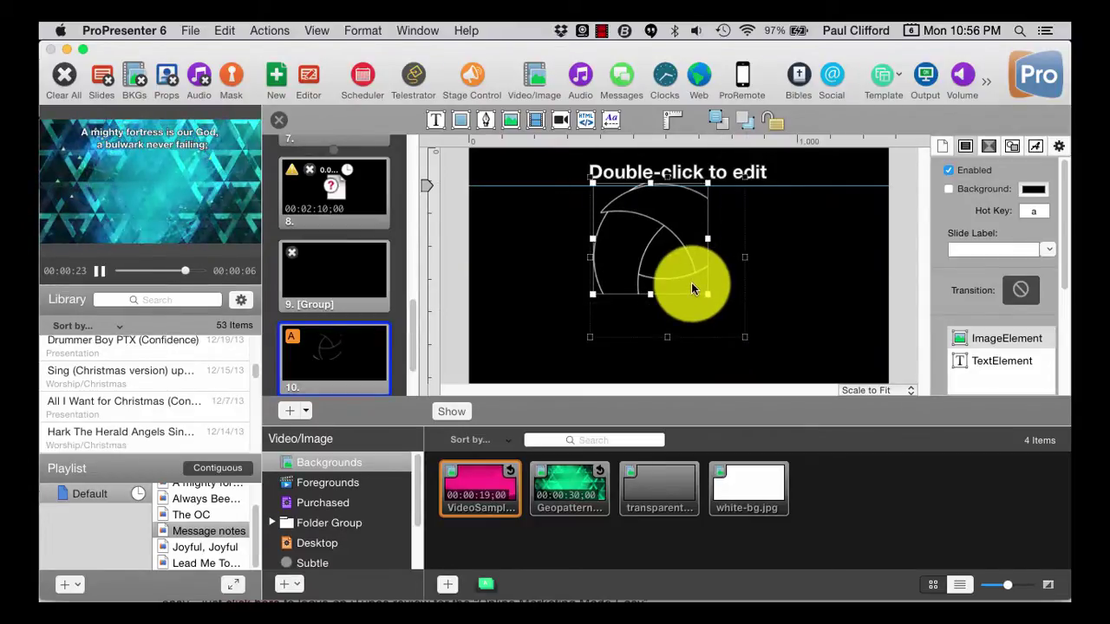
pyautogui.click(706, 240)
pyautogui.moveTo(707, 240); pyautogui.dragTo(650, 293)
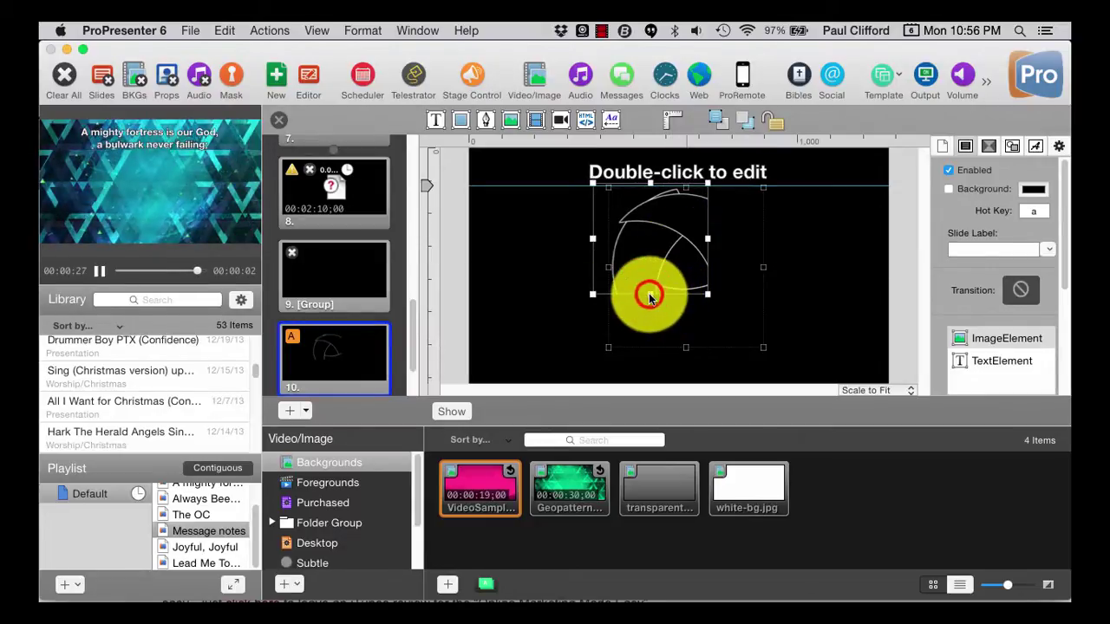
pyautogui.click(762, 349)
pyautogui.moveTo(736, 320); pyautogui.dragTo(750, 339)
pyautogui.click(669, 244)
pyautogui.moveTo(669, 244); pyautogui.dragTo(702, 282)
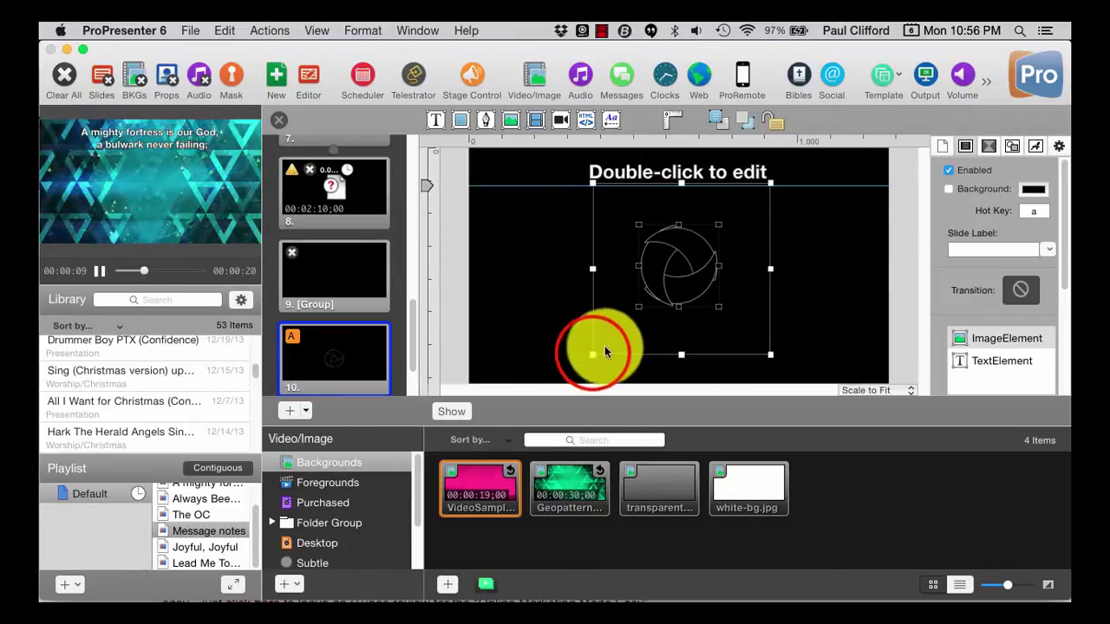
# Pull the bottom-left handle inward, move the logo down-left, and snap it to the centre guide.
pyautogui.moveTo(592, 353); pyautogui.dragTo(644, 278)
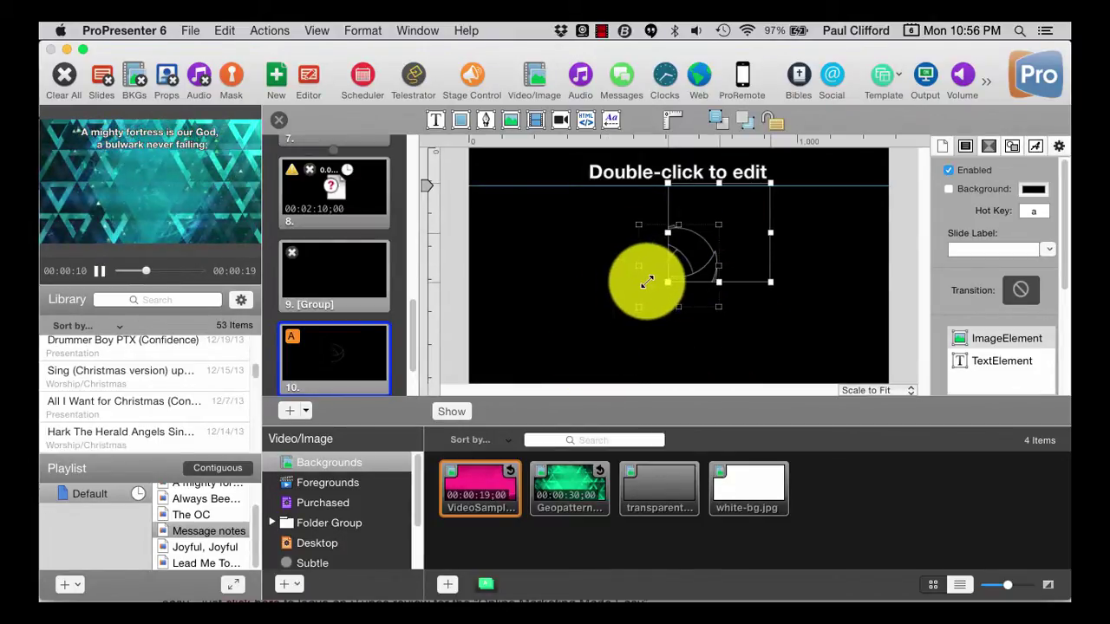
pyautogui.click(743, 249)
pyautogui.moveTo(745, 252); pyautogui.dragTo(693, 267)
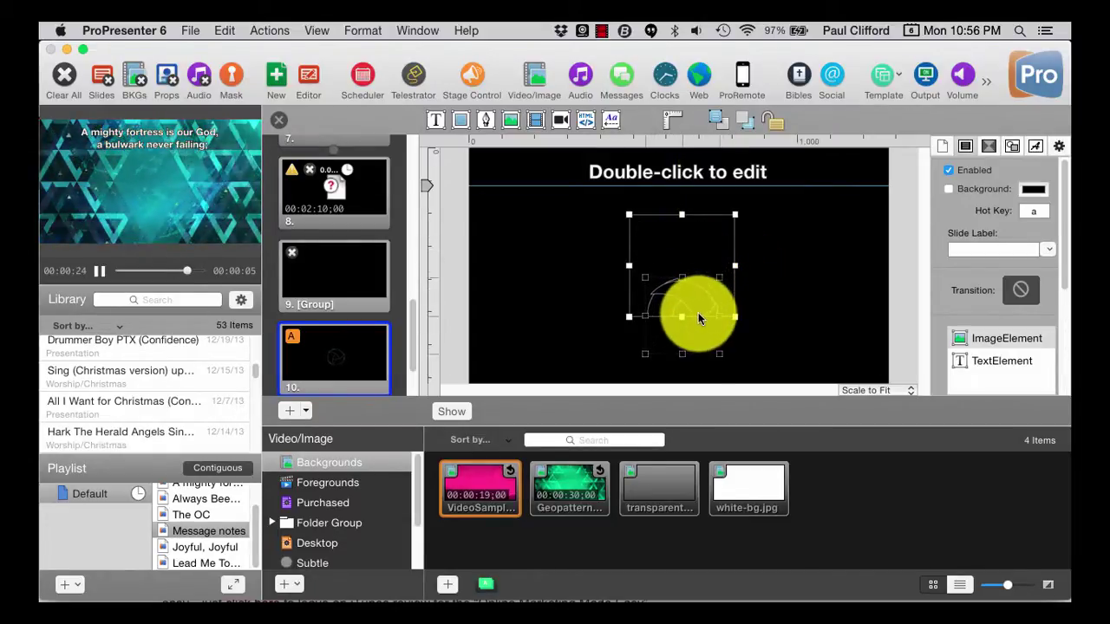
pyautogui.click(701, 259)
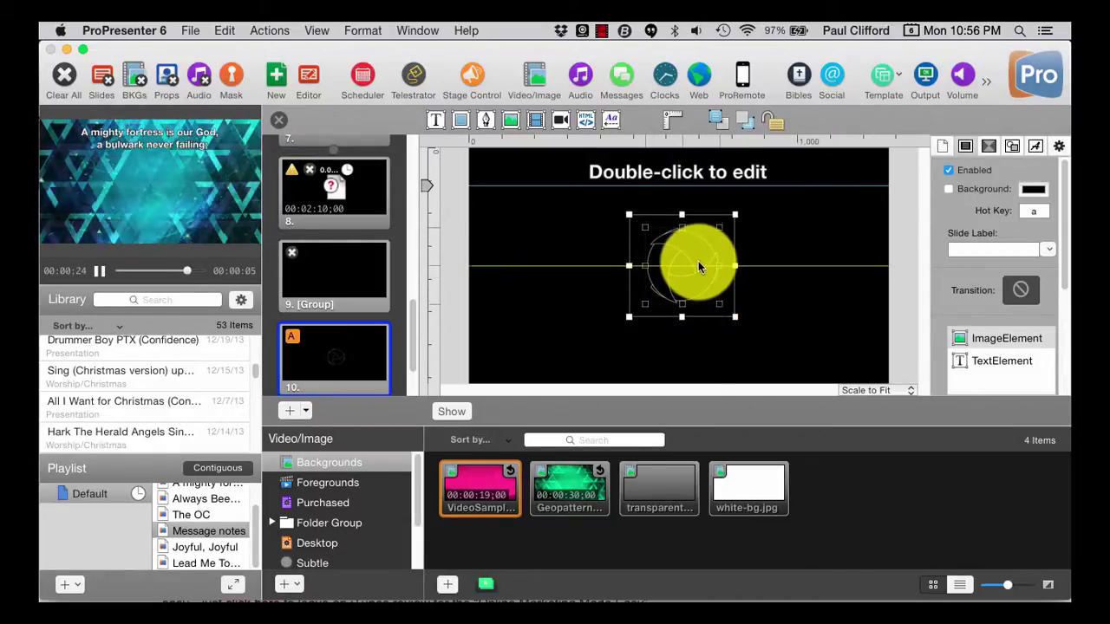